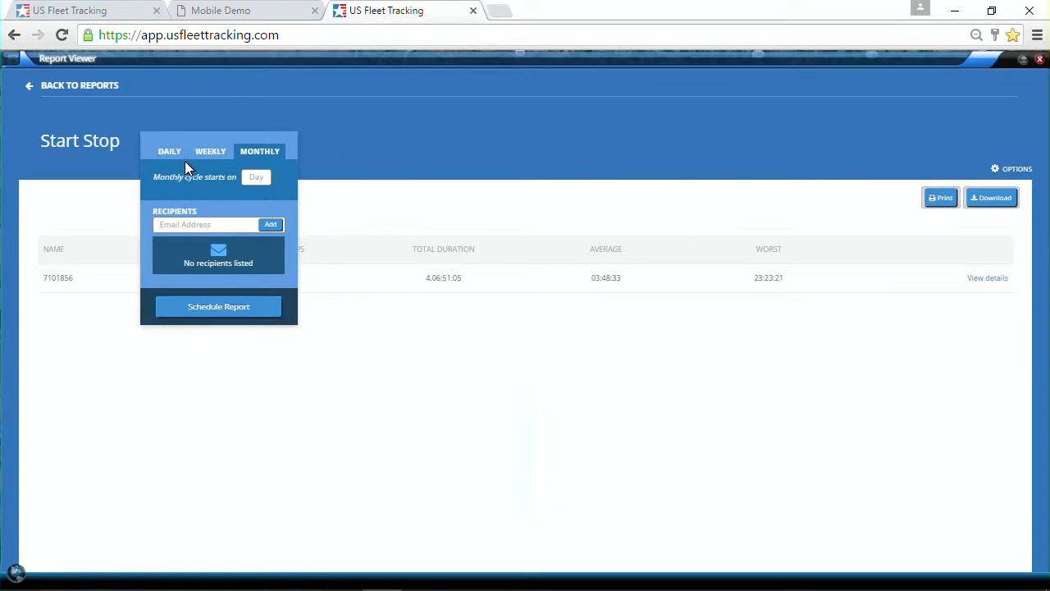
# - Try a weekly Start Stop schedule with the Friday - Thursday range
pyautogui.click(214, 158)
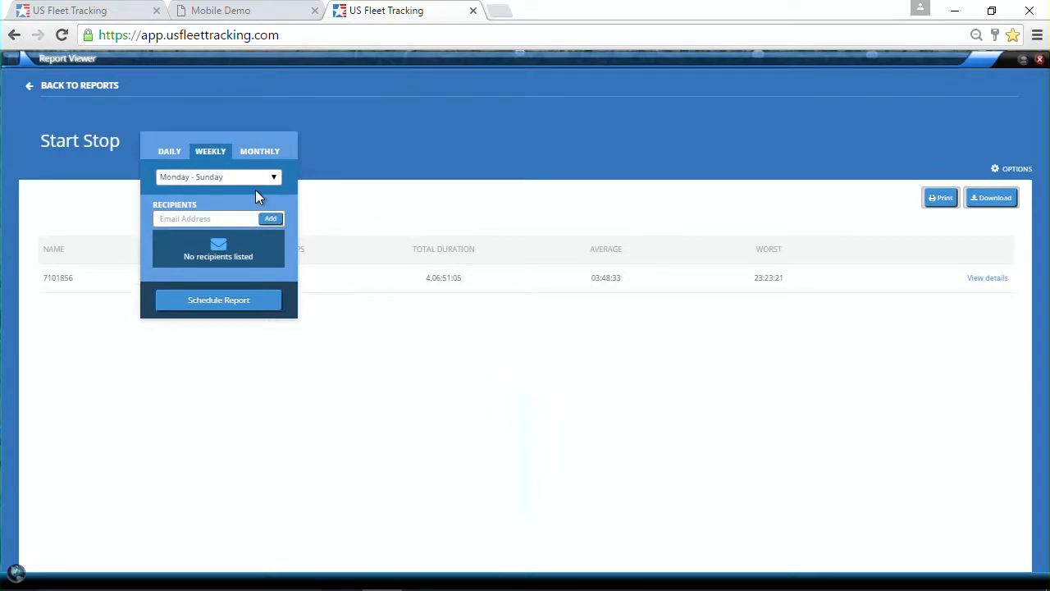
pyautogui.click(244, 175)
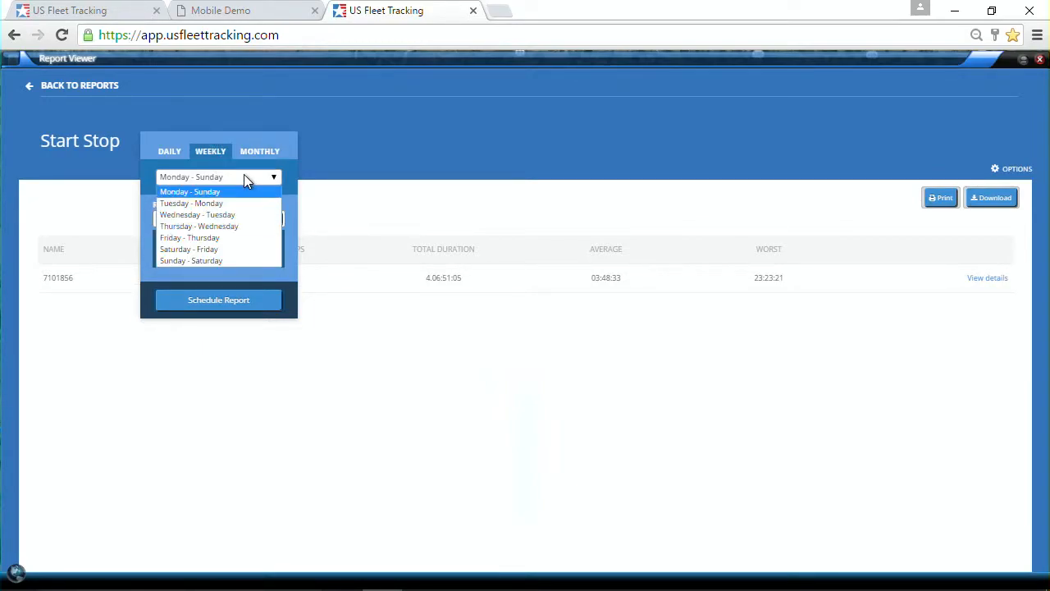
pyautogui.click(201, 237)
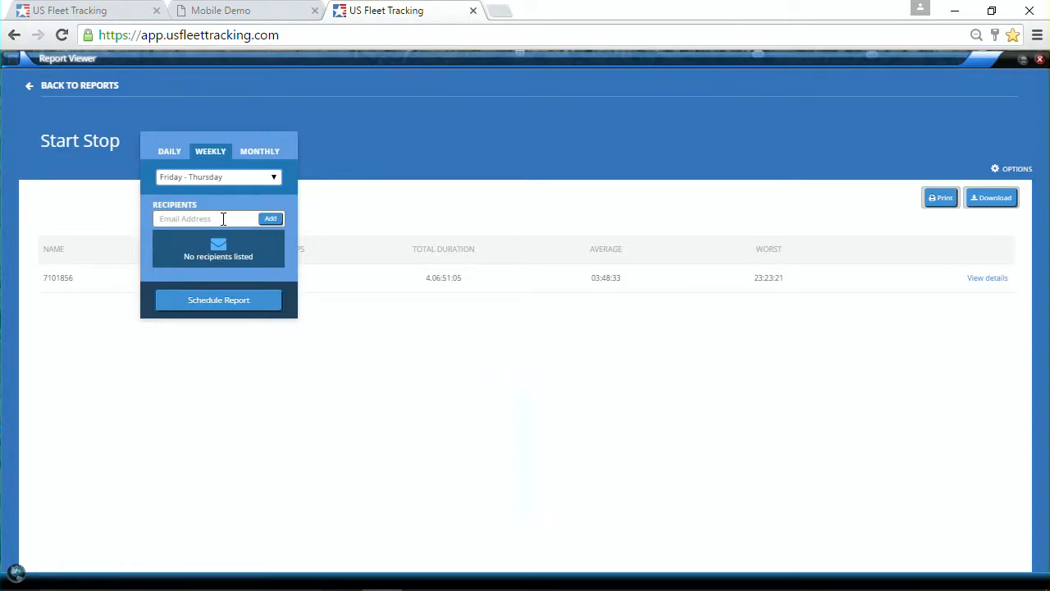
# - Switch to a daily schedule and select Monday through Friday as the run days
pyautogui.click(172, 154)
pyautogui.click(183, 186)
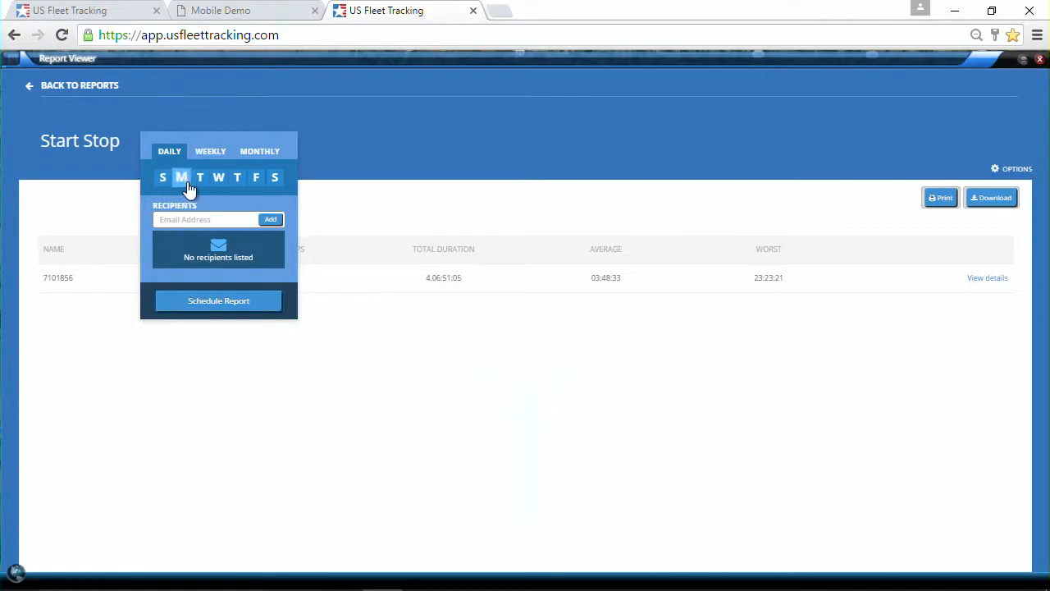
pyautogui.click(201, 182)
pyautogui.click(188, 182)
pyautogui.click(201, 184)
pyautogui.click(190, 185)
pyautogui.click(237, 186)
pyautogui.click(256, 186)
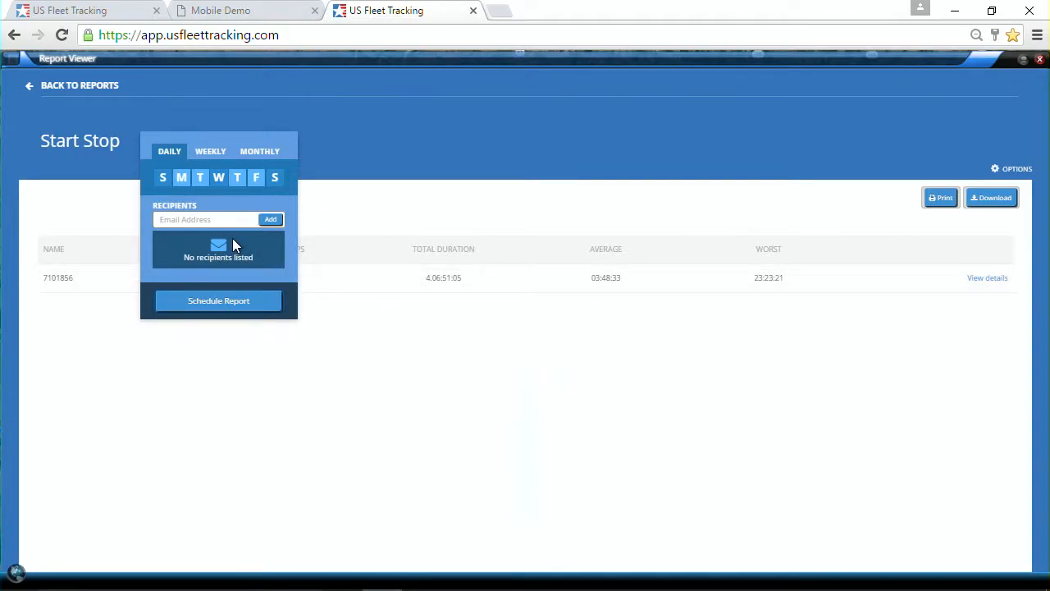
# - Add two recipients' e-mail addresses and save the daily Start Stop schedule
pyautogui.click(222, 219)
pyautogui.click(272, 219)
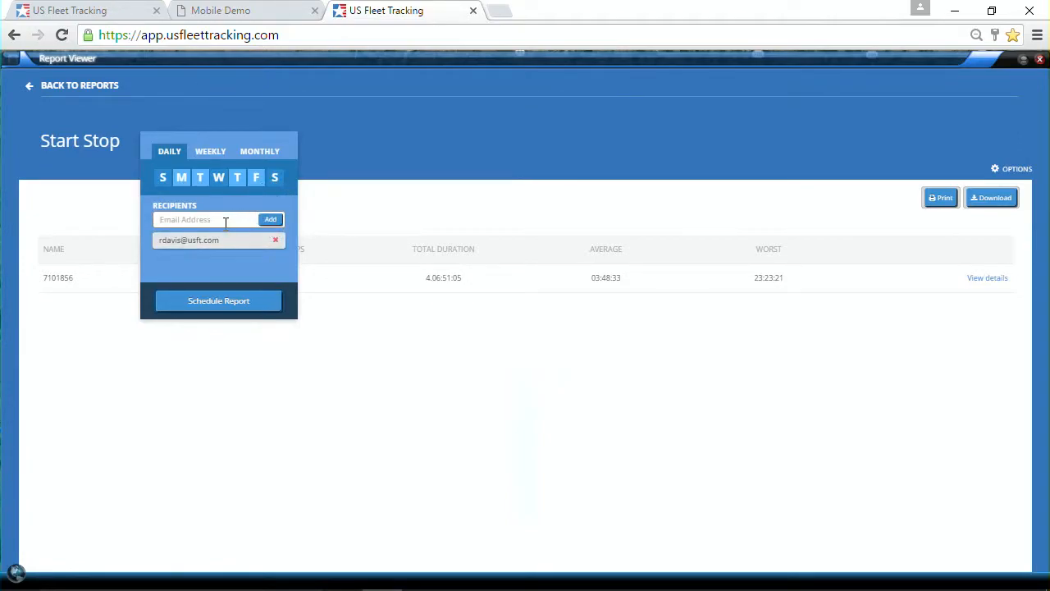
pyautogui.click(225, 221)
pyautogui.click(271, 220)
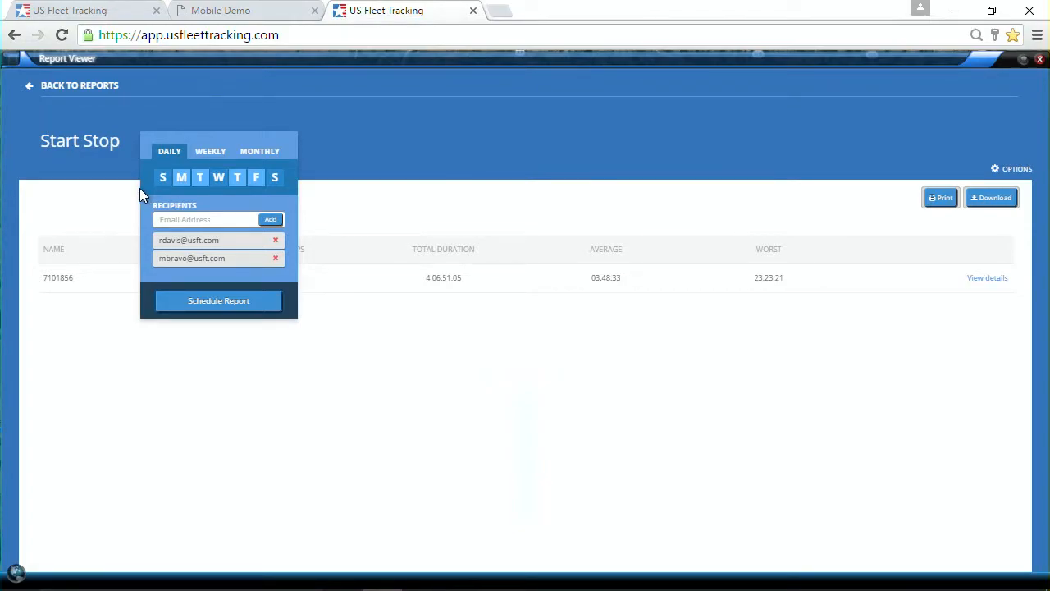
pyautogui.click(218, 301)
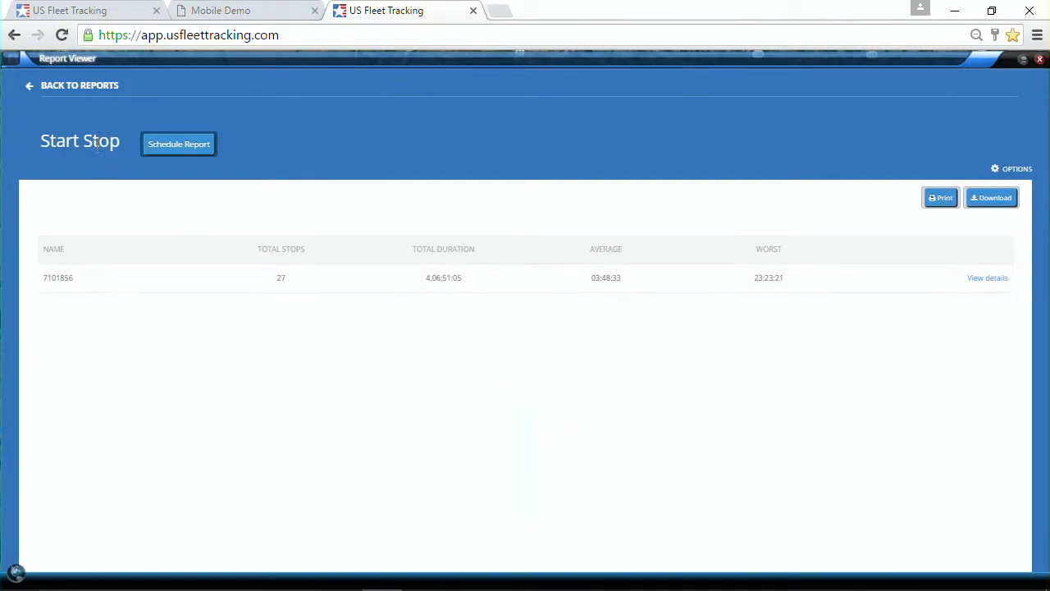
# - Remove the Start Stop entry from Scheduled Reports, leaving Excessive Idling
pyautogui.click(33, 85)
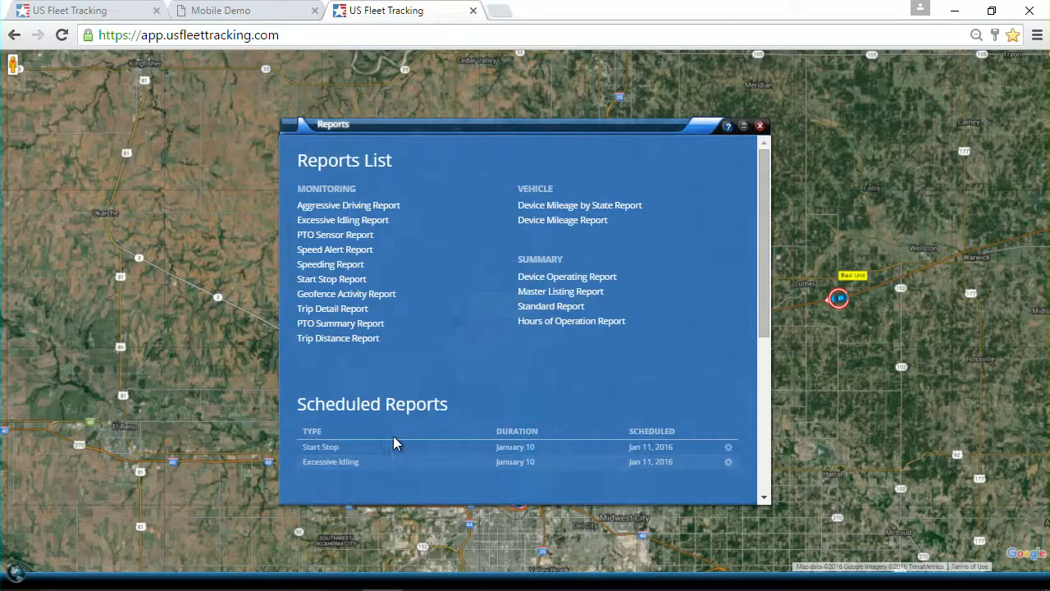
pyautogui.scroll(-1, 397, 431)
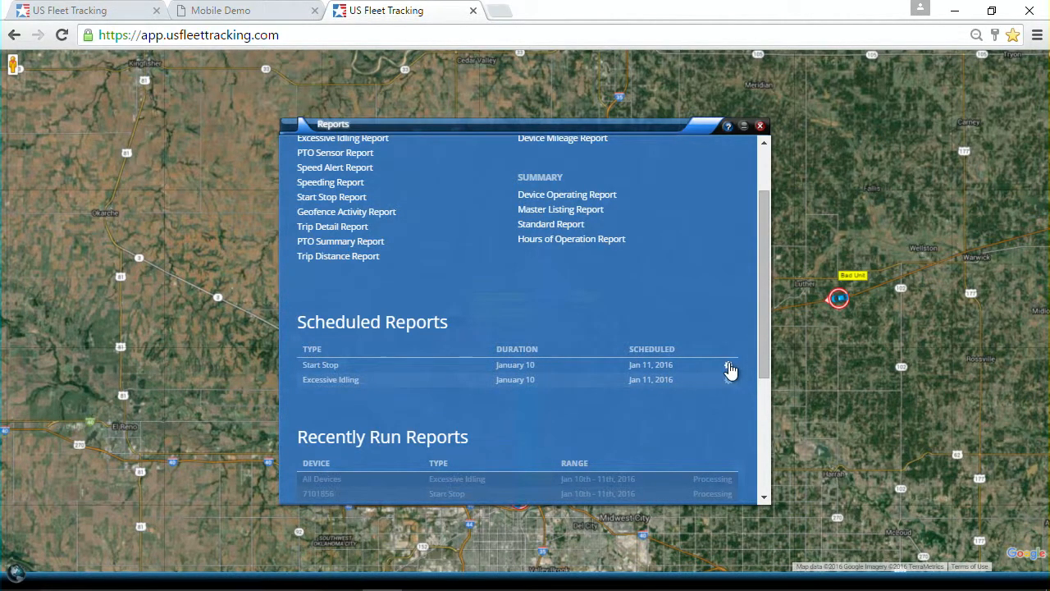
pyautogui.click(728, 367)
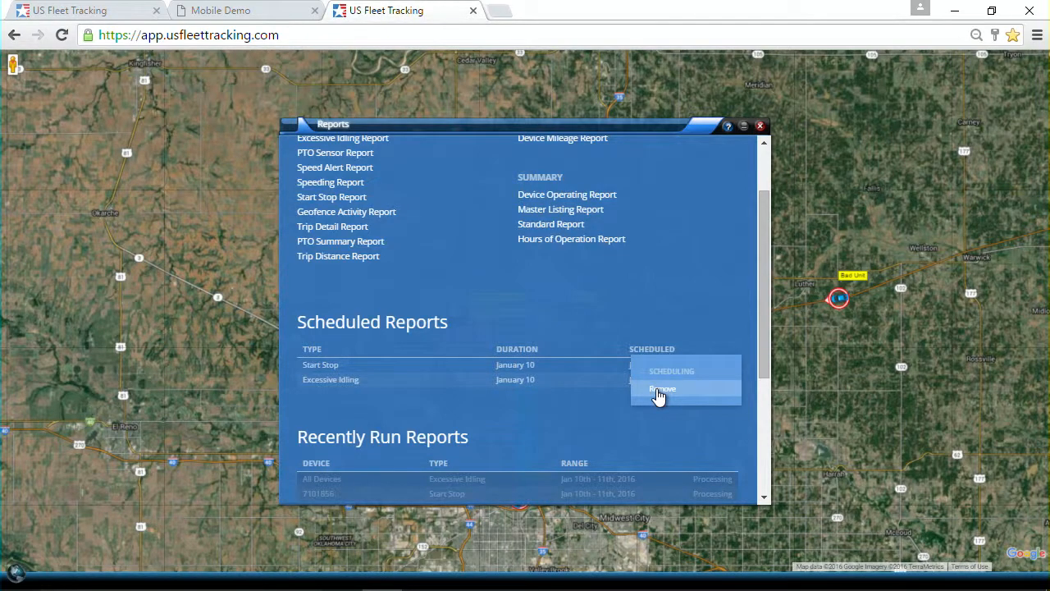
pyautogui.click(659, 391)
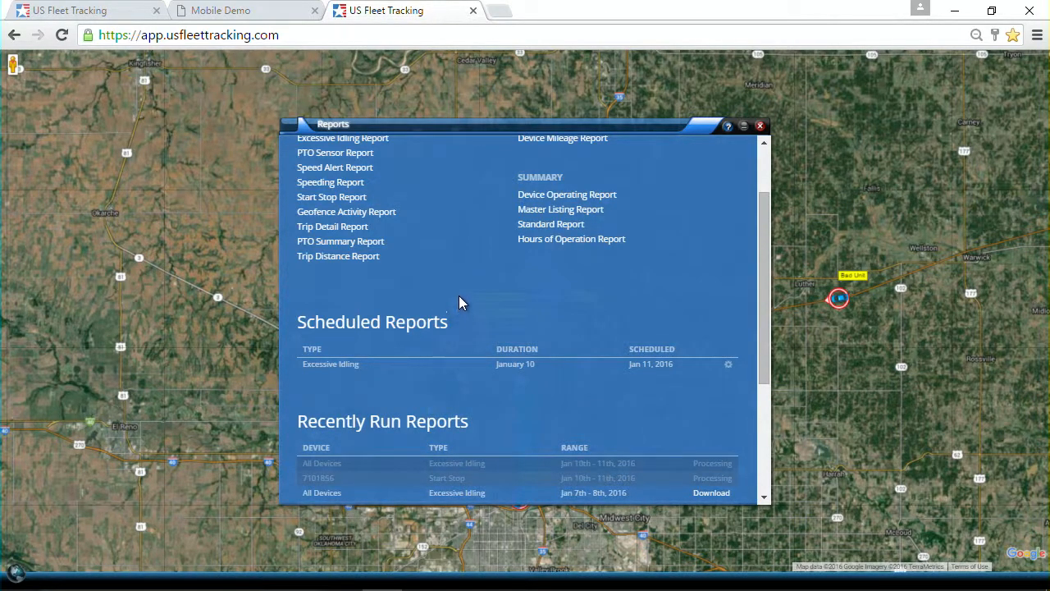
pyautogui.scroll(2, 447, 278)
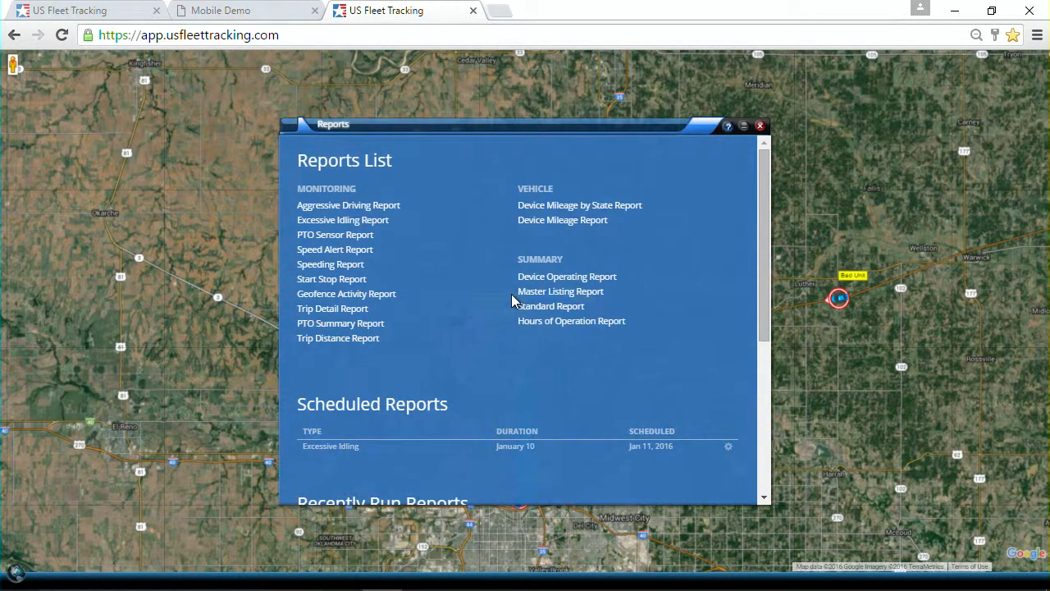
# - Run the Device Mileage by State report with All Devices selected
pyautogui.click(564, 215)
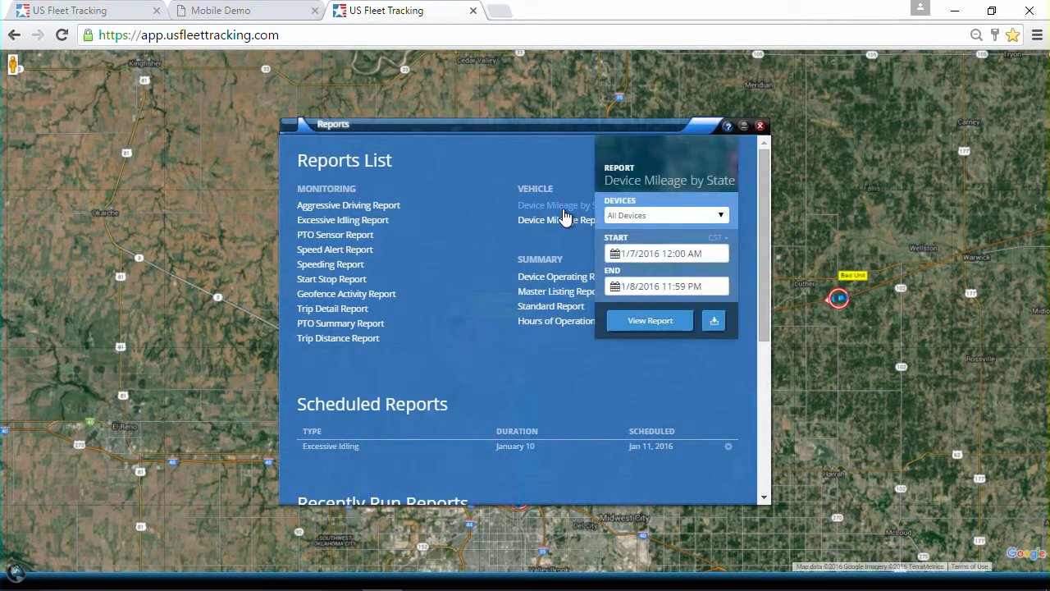
pyautogui.click(650, 217)
pyautogui.click(650, 230)
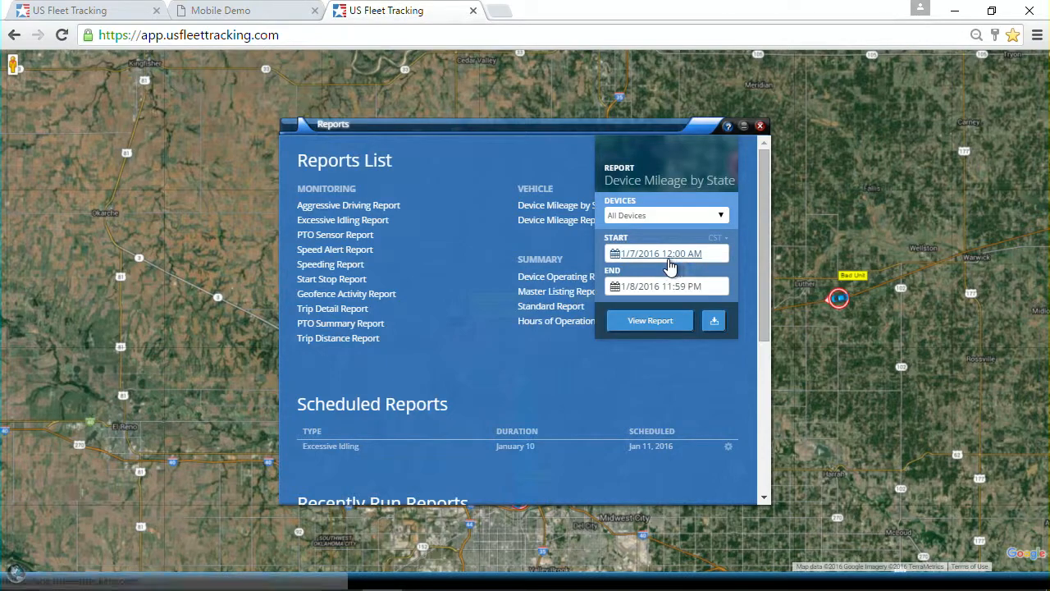
pyautogui.click(654, 322)
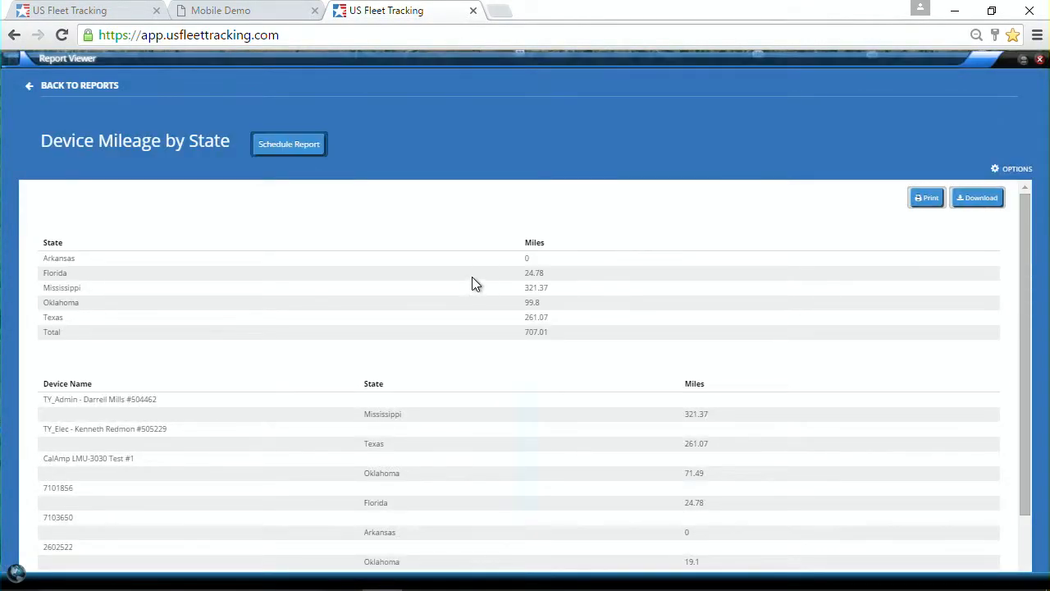
# - Set the mileage report schedule to monthly, starting on day 1
pyautogui.click(289, 144)
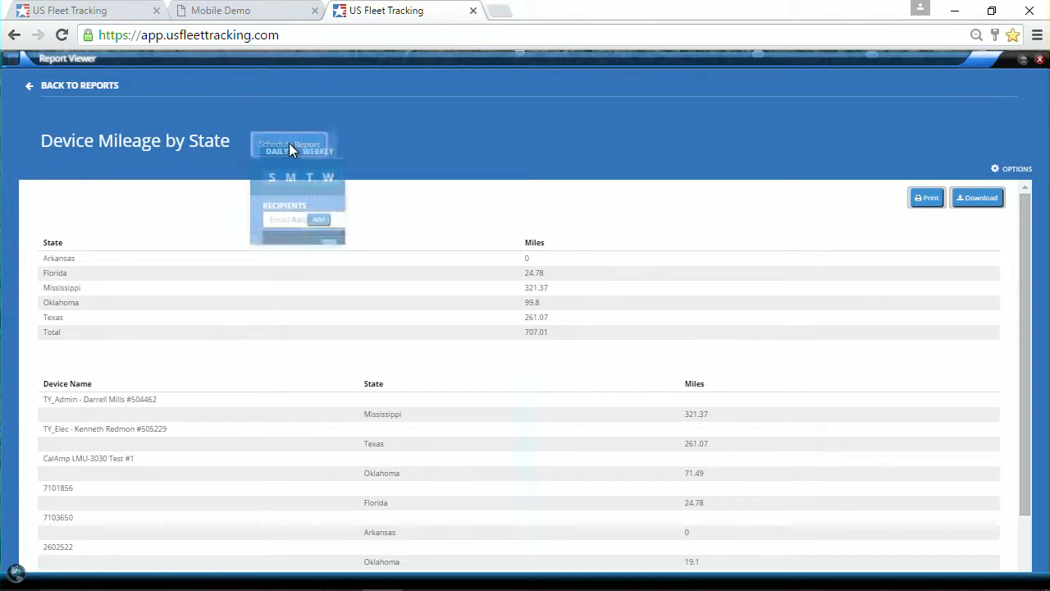
pyautogui.click(369, 152)
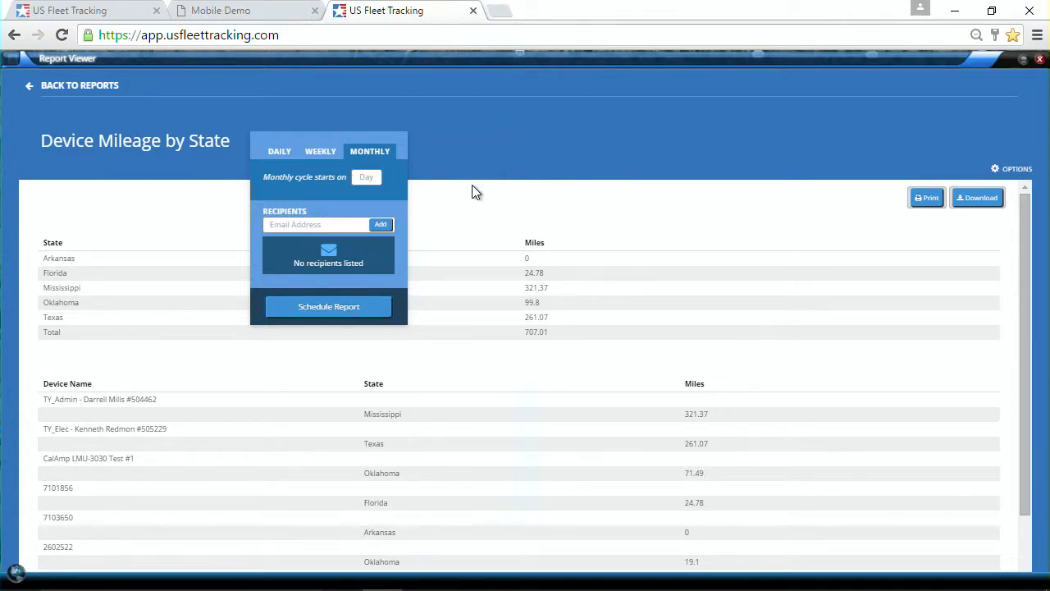
pyautogui.click(375, 177)
pyautogui.write('1')
# - Add one recipient's e-mail, schedule the monthly report, and go back to the reports list
pyautogui.click(325, 225)
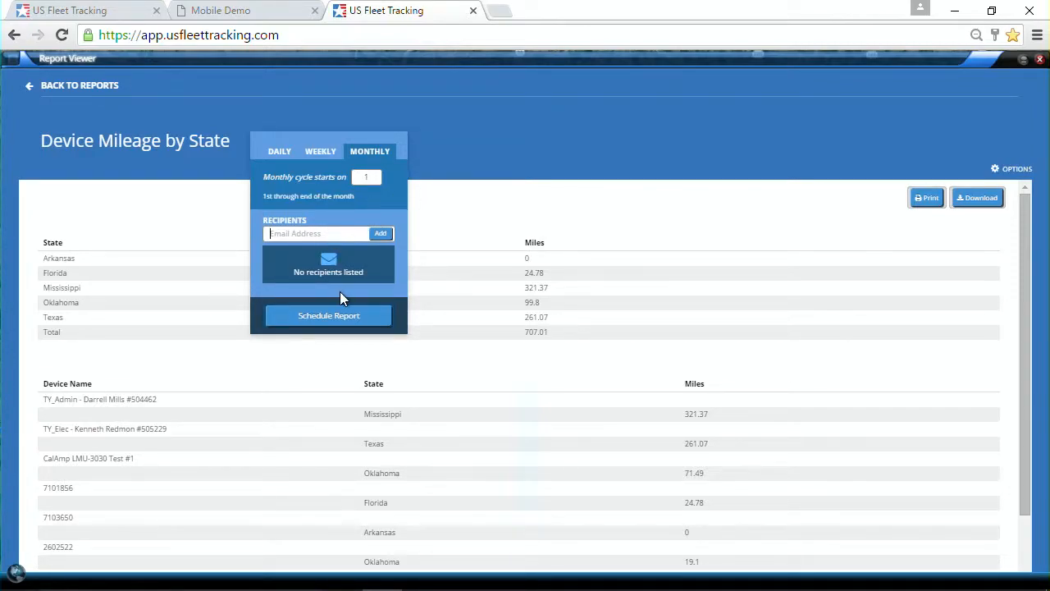
pyautogui.click(381, 234)
pyautogui.click(329, 319)
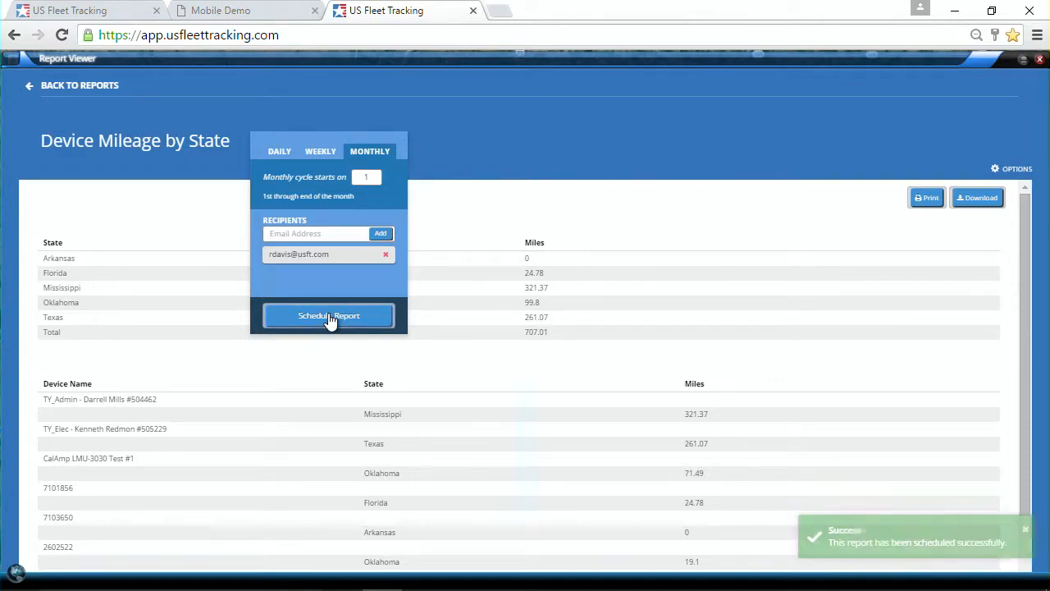
pyautogui.click(1027, 531)
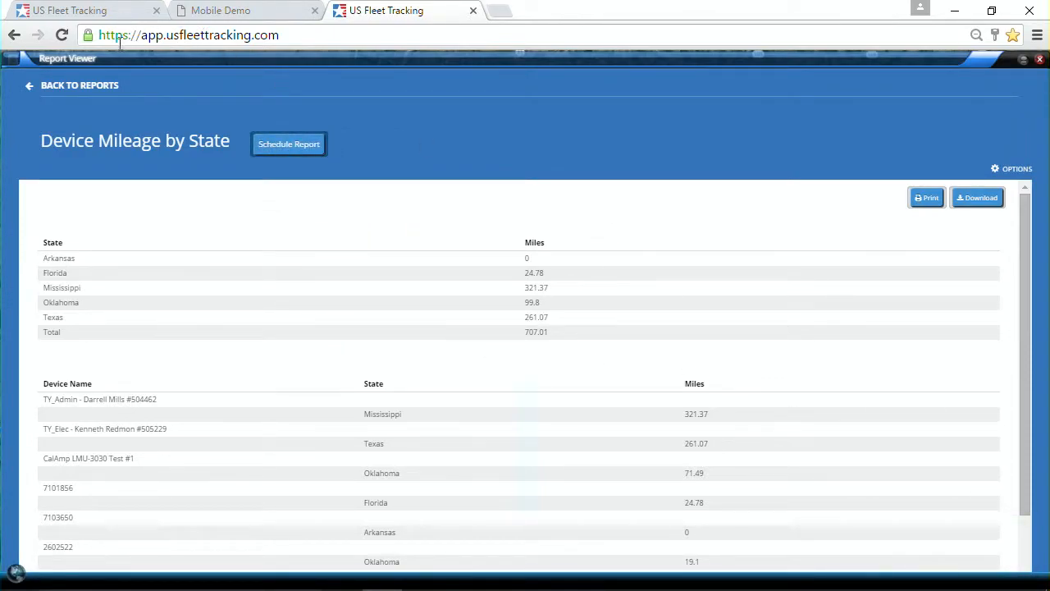
pyautogui.click(32, 85)
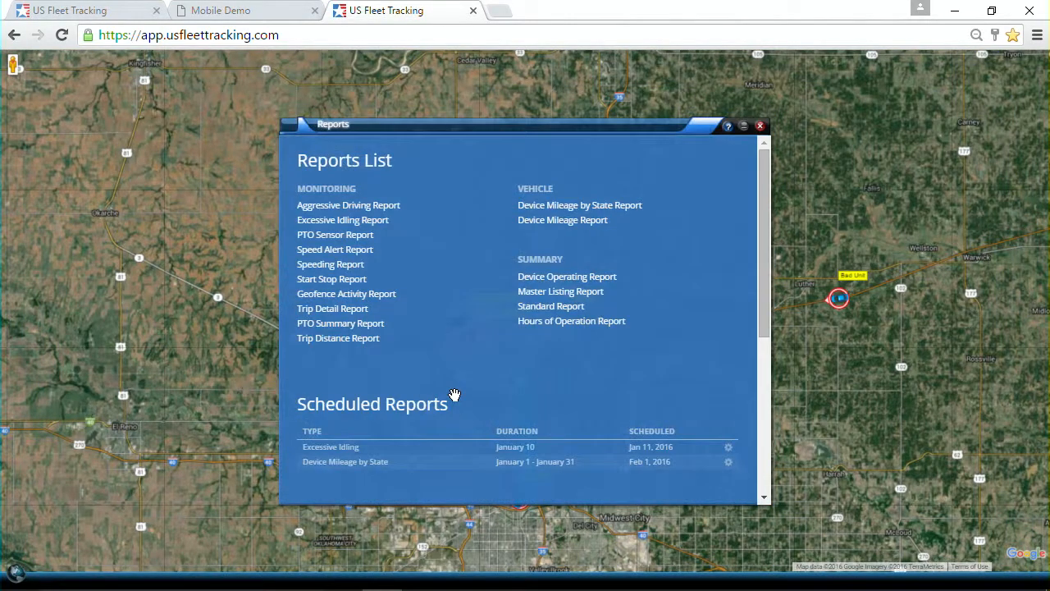
pyautogui.scroll(-4, 379, 416)
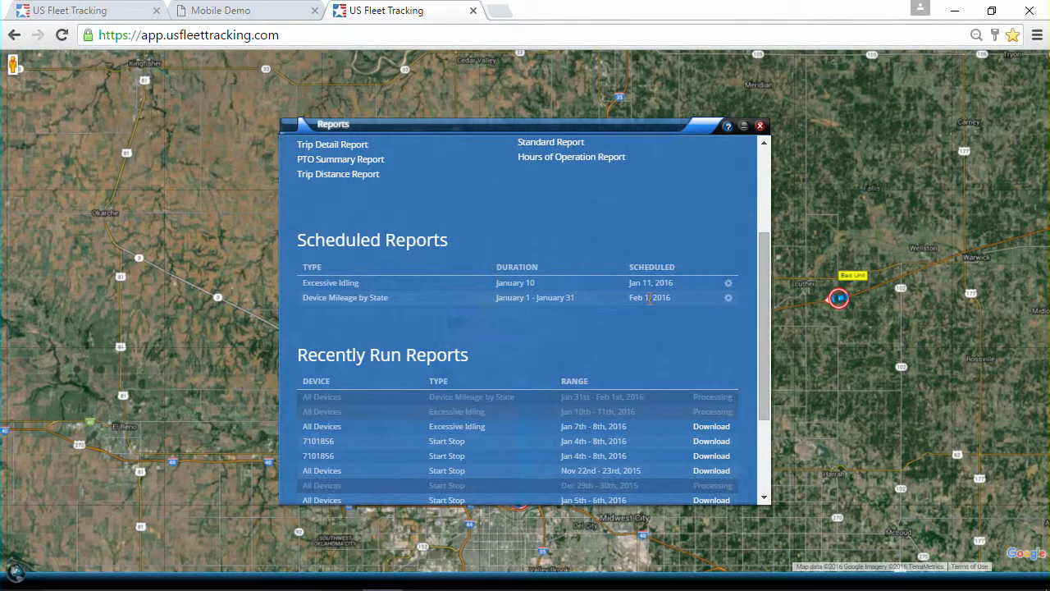
pyautogui.scroll(2, 565, 316)
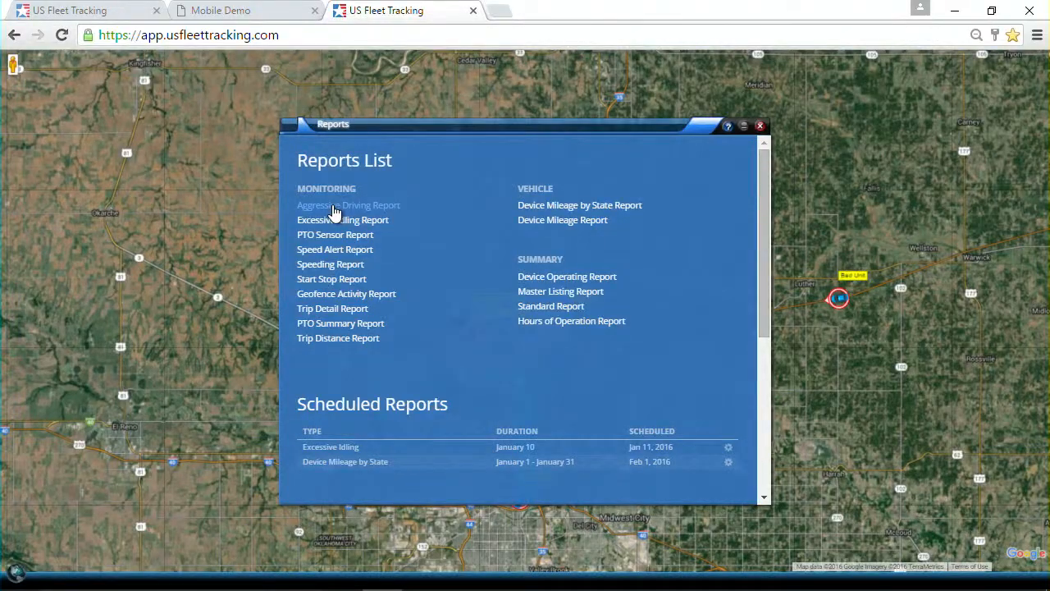
# - Run the Aggressive Driving report with a 60 MPH velocity change and dismiss the no-results error
pyautogui.click(334, 209)
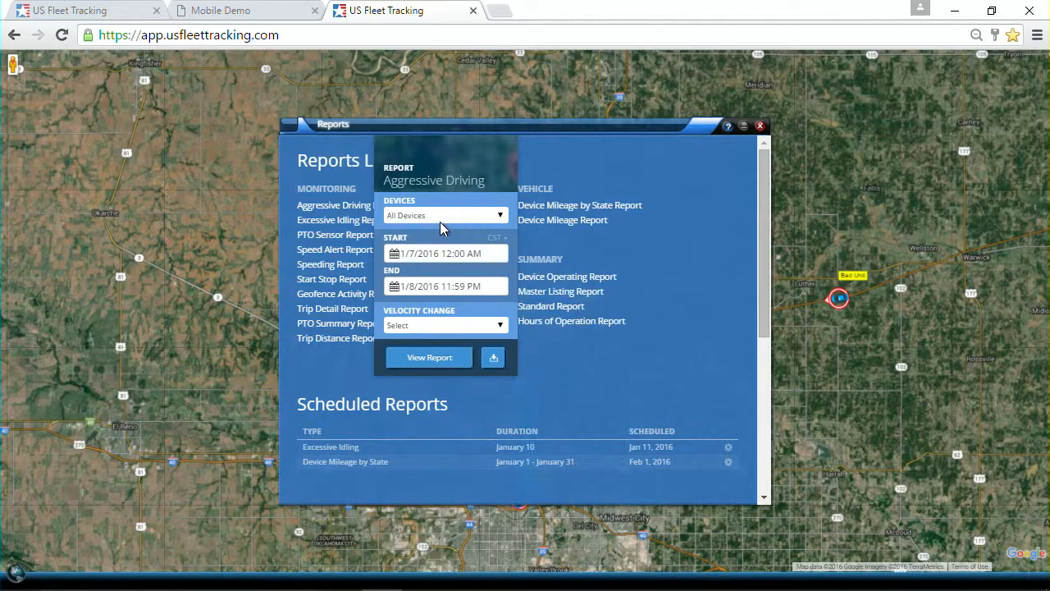
pyautogui.click(436, 327)
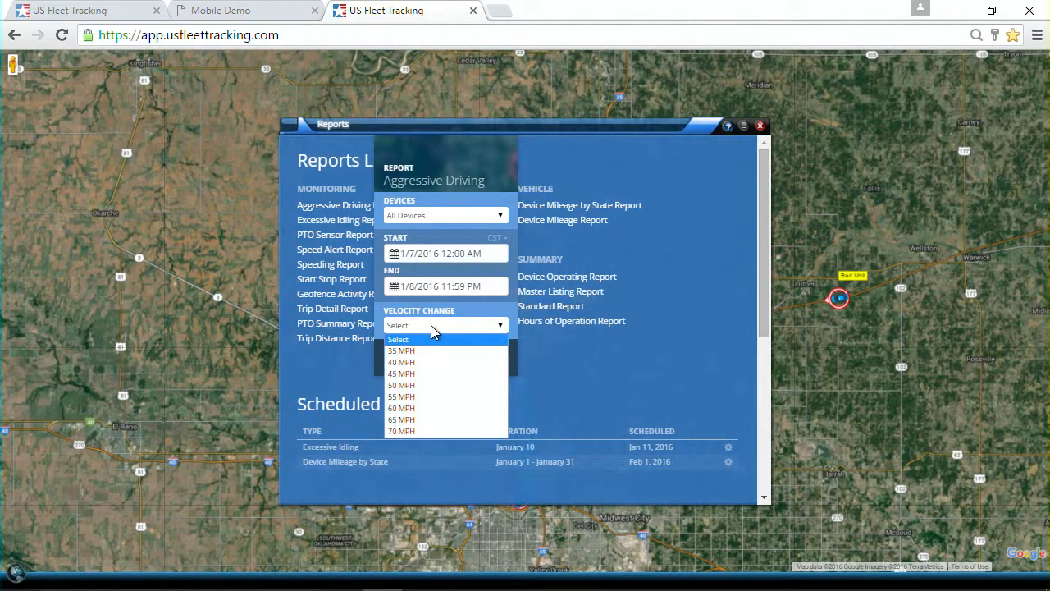
pyautogui.click(416, 408)
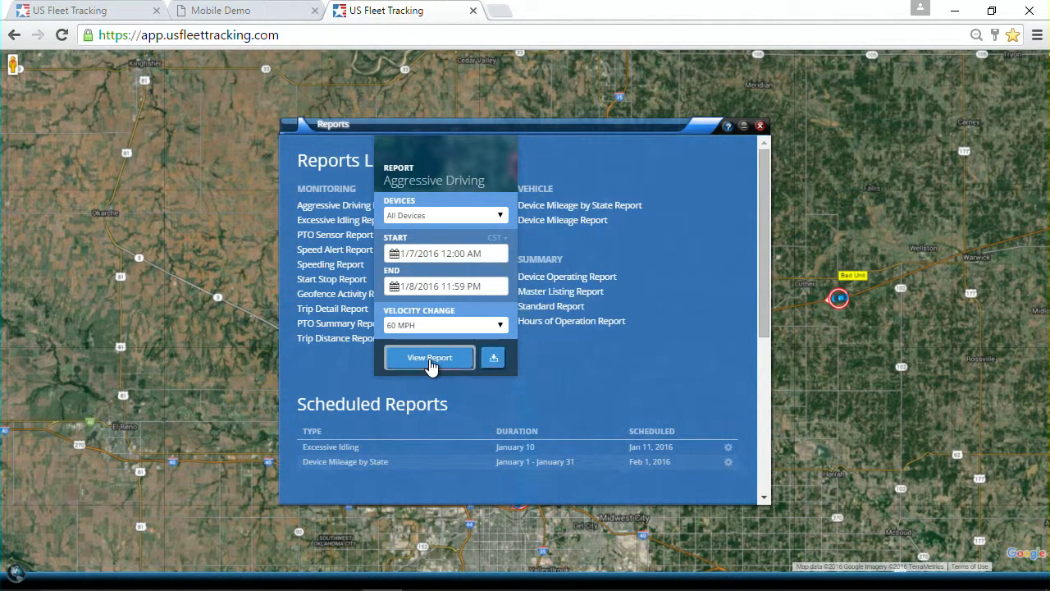
pyautogui.click(430, 358)
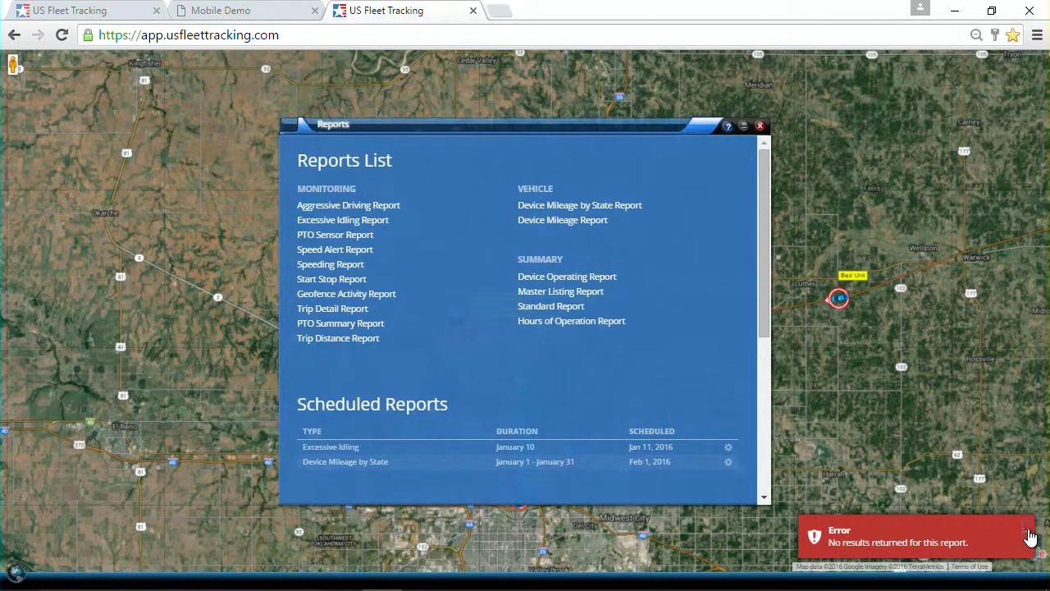
pyautogui.click(1025, 530)
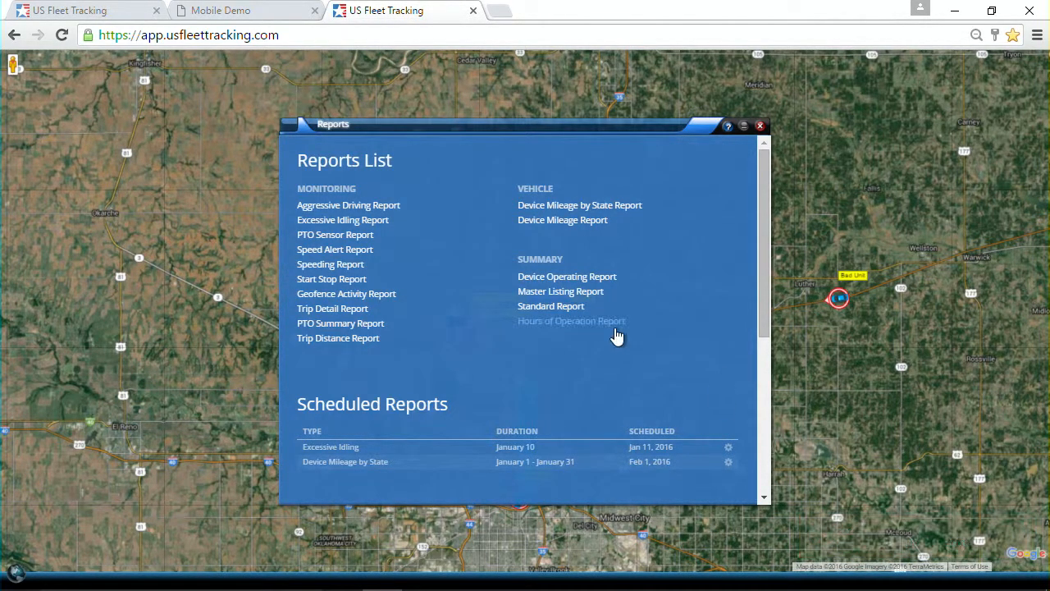
# - Run the Speeding report for All Devices with speed greater than 70 MPH
pyautogui.click(325, 274)
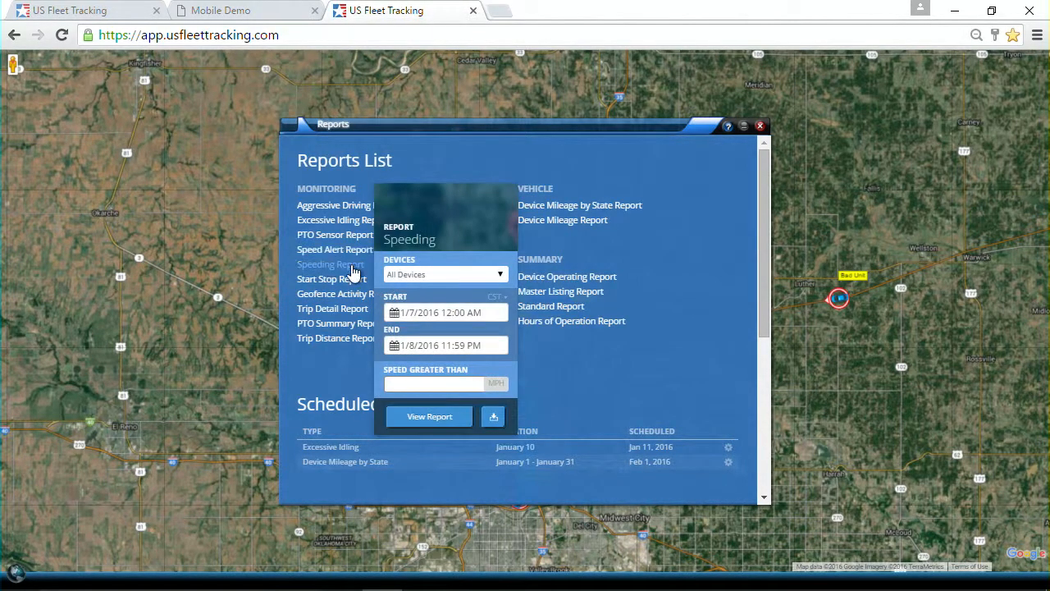
pyautogui.click(425, 276)
pyautogui.click(425, 276)
pyautogui.click(458, 384)
pyautogui.write('70')
pyautogui.click(419, 416)
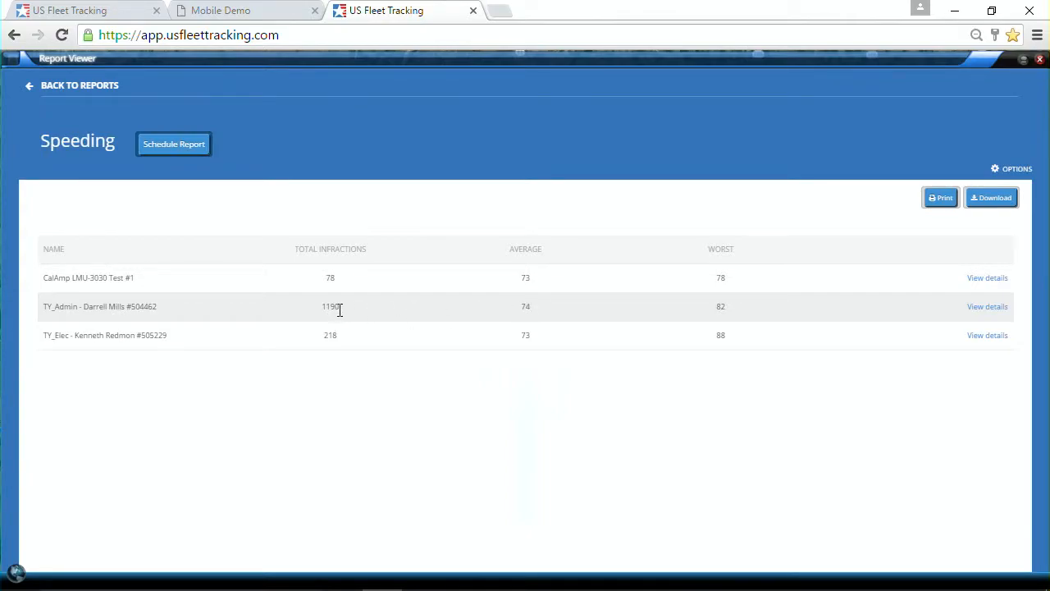
# - Set the Speeding report schedule to weekly with the Monday - Sunday range
pyautogui.click(174, 145)
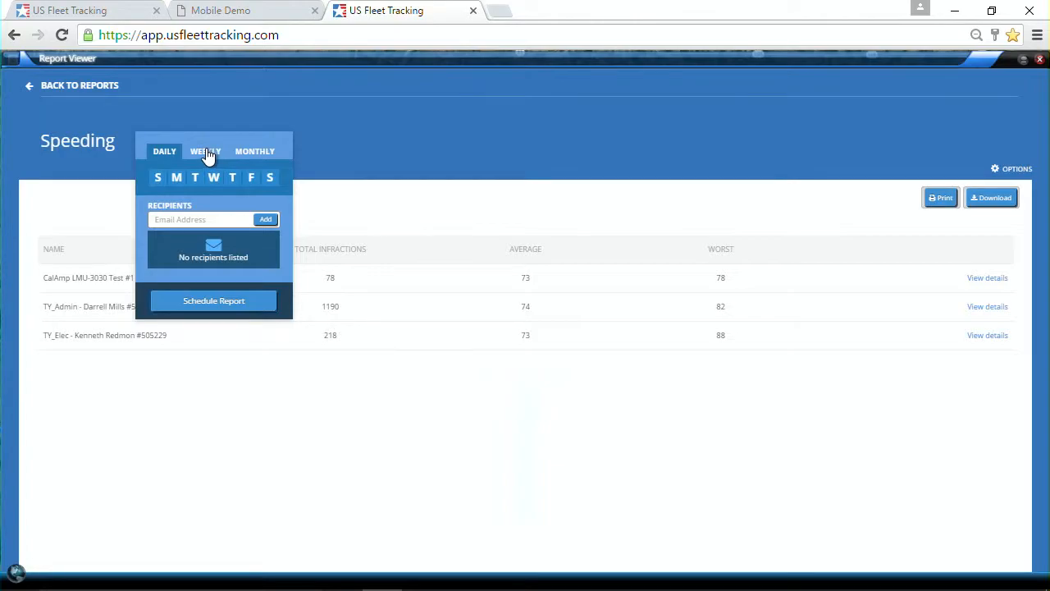
pyautogui.click(206, 154)
pyautogui.click(195, 181)
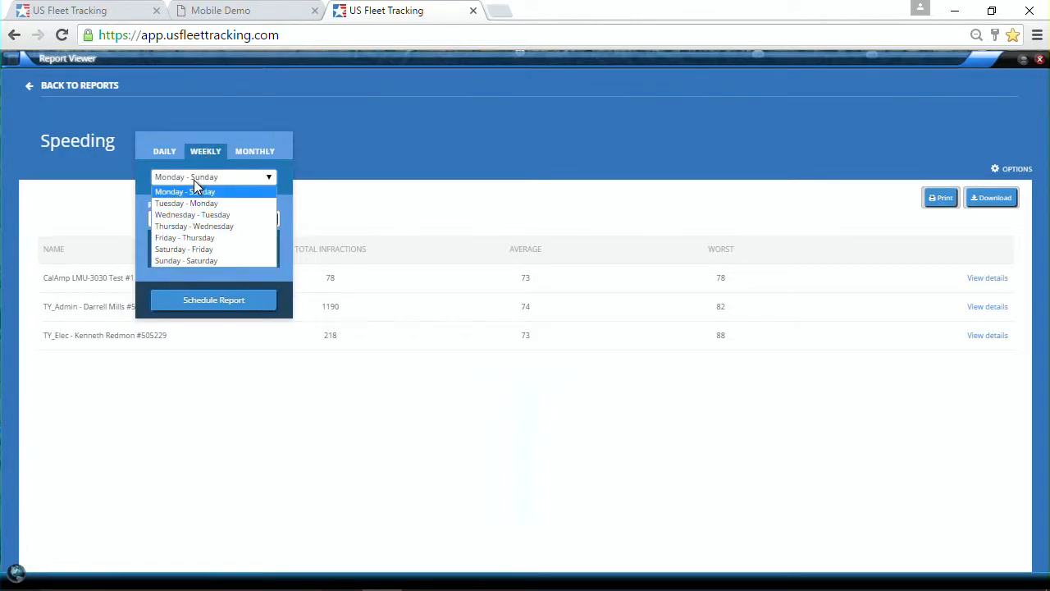
pyautogui.click(188, 189)
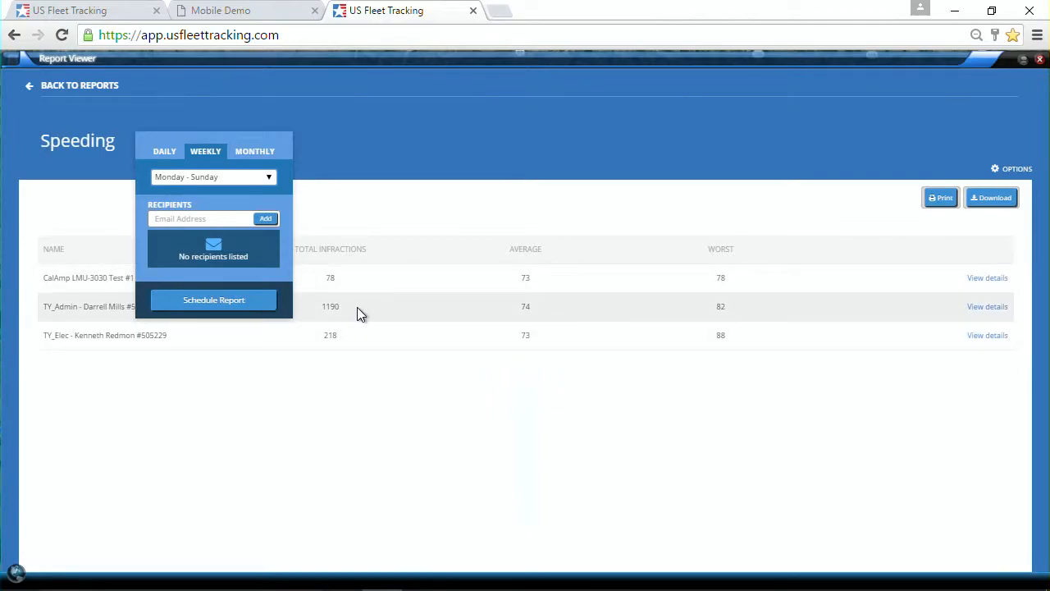
# - Add two recipients' e-mail addresses and save the weekly Speeding schedule
pyautogui.click(210, 217)
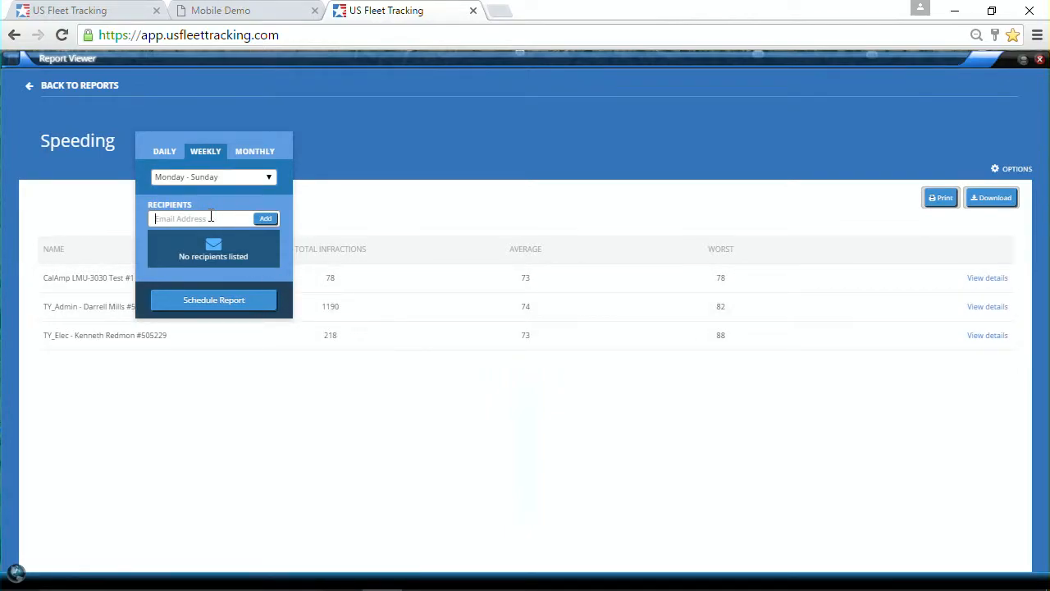
pyautogui.click(264, 220)
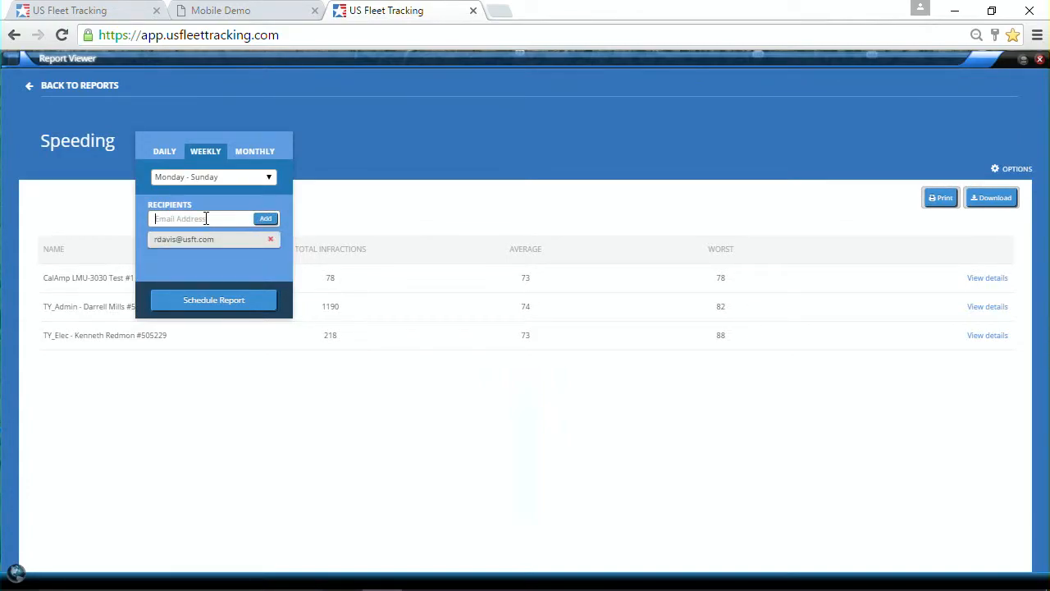
pyautogui.click(272, 227)
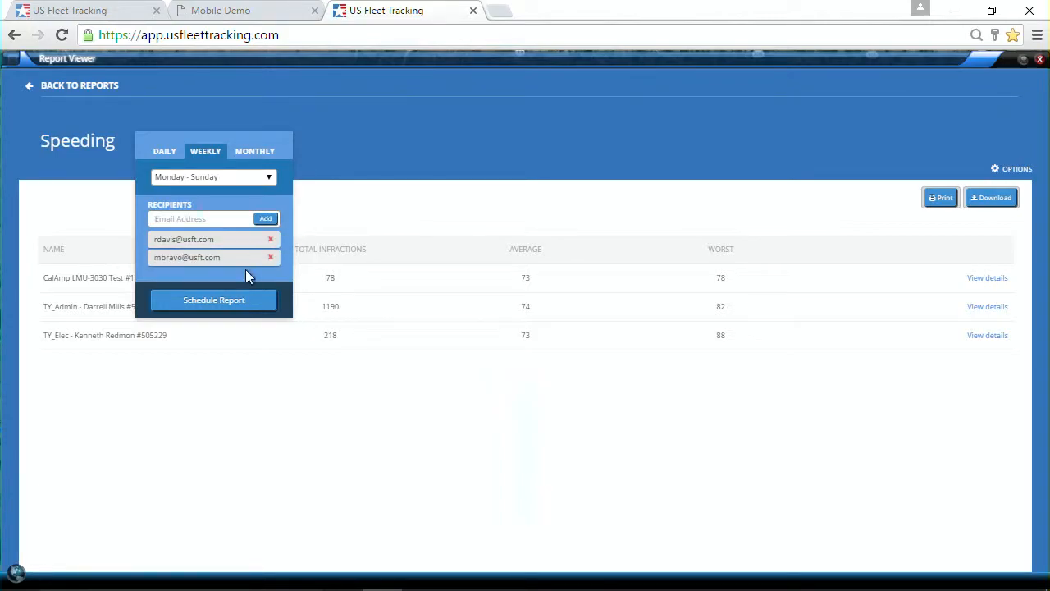
pyautogui.click(218, 302)
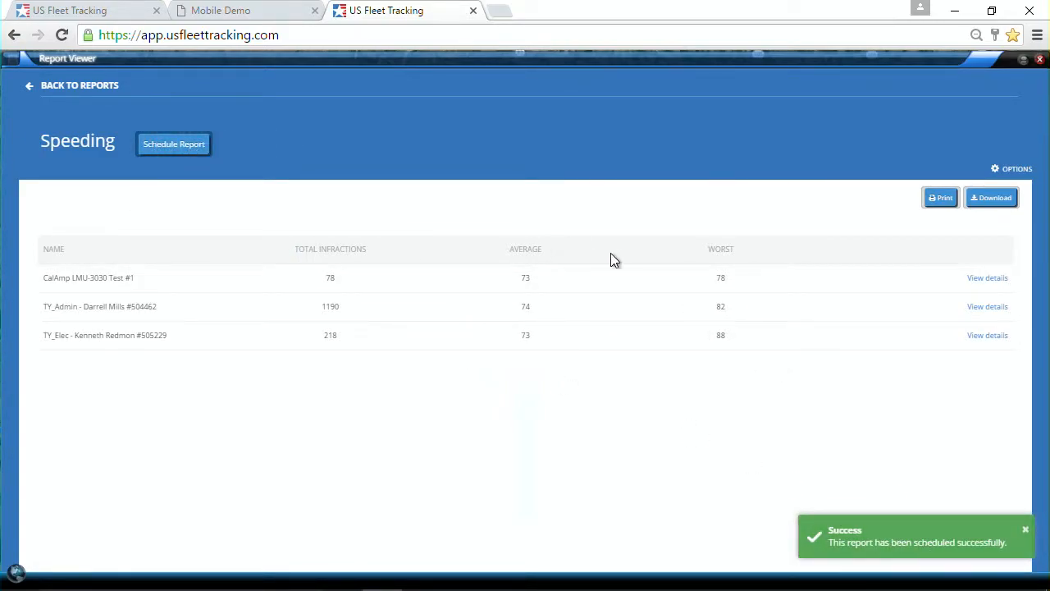
pyautogui.click(1028, 532)
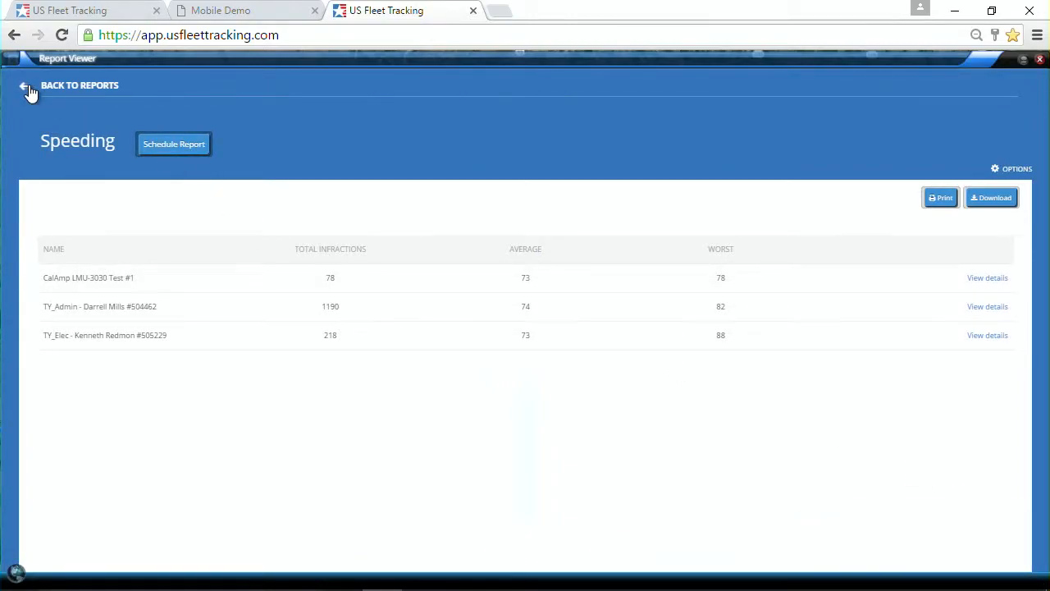